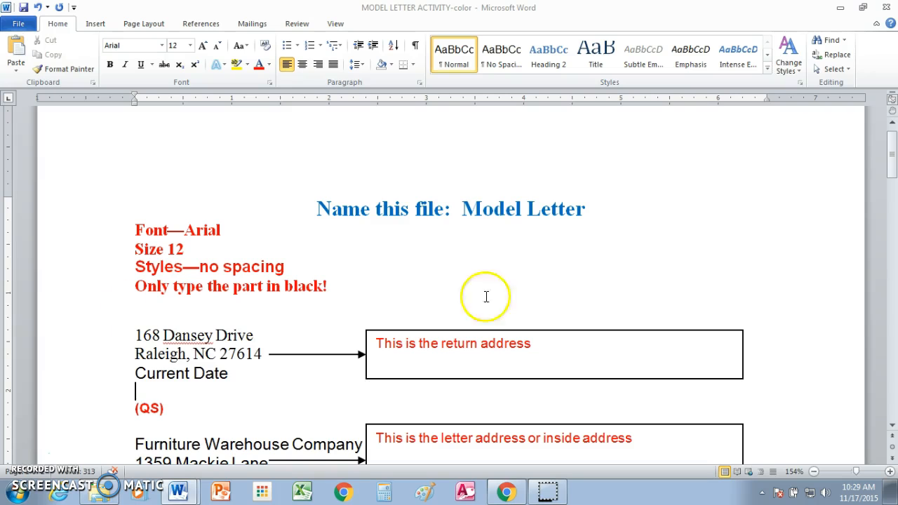
# Examine the annotated model letter from the return address and salutation through the body to the typist initials
pyautogui.moveTo(893, 176); pyautogui.dragTo(894, 181)
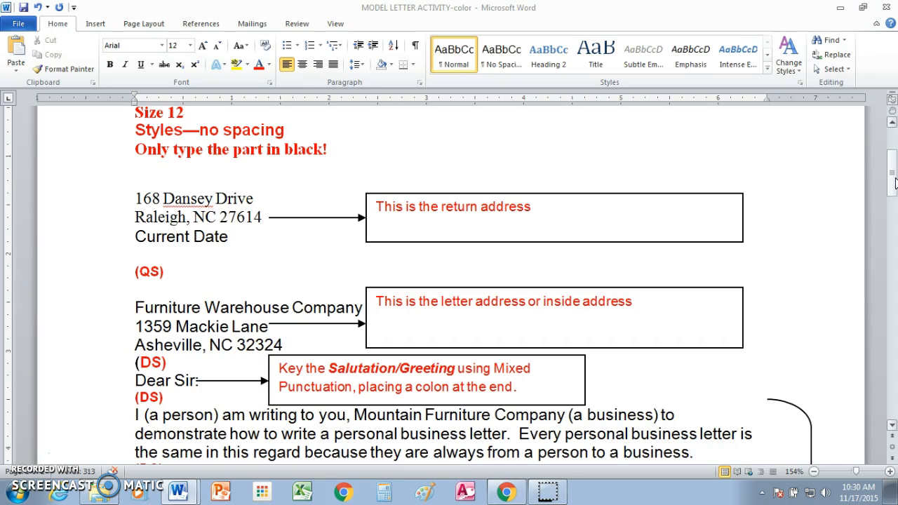
pyautogui.moveTo(894, 179); pyautogui.dragTo(894, 174)
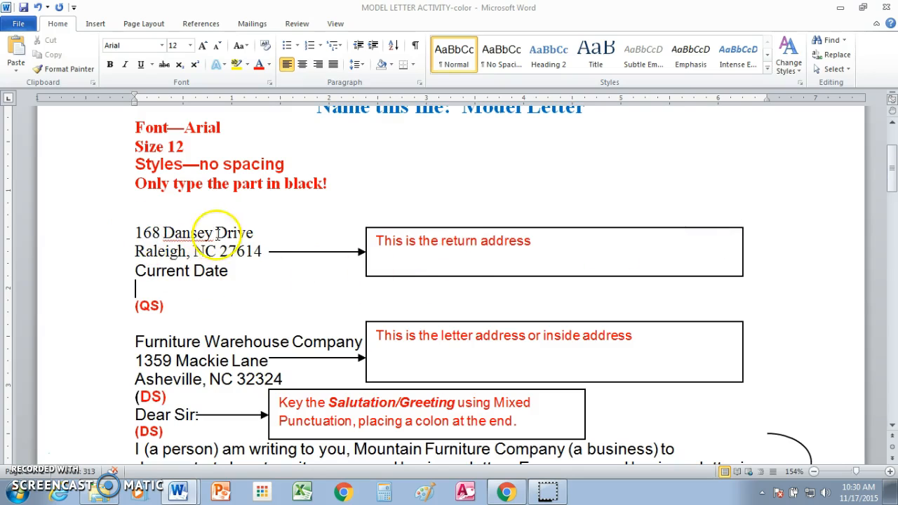
pyautogui.click(236, 284)
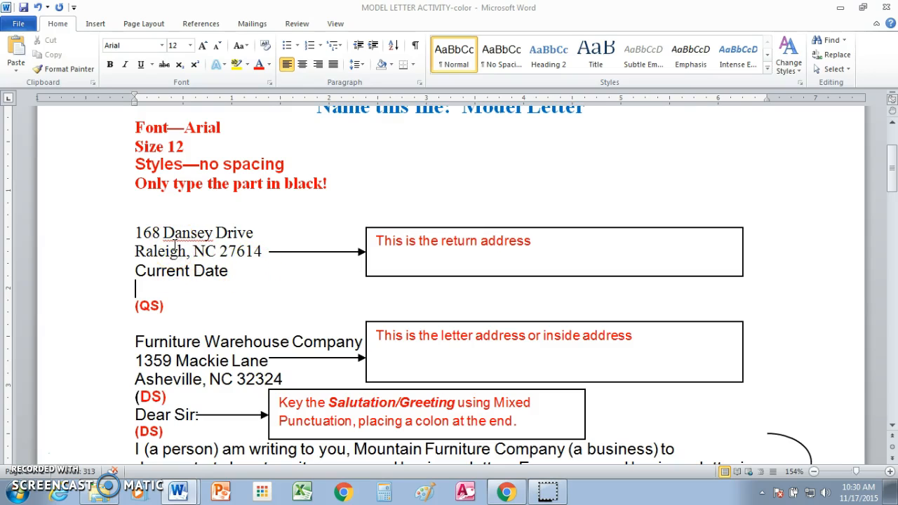
pyautogui.moveTo(889, 175); pyautogui.dragTo(893, 196)
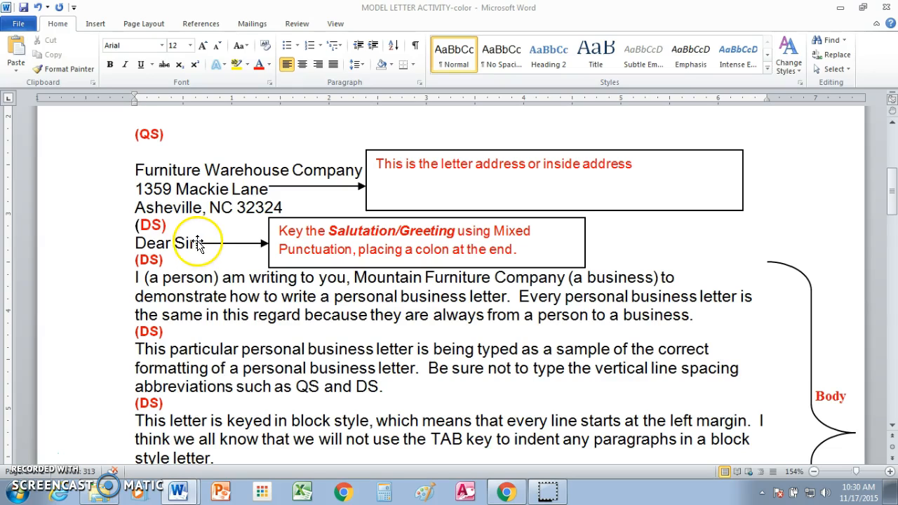
pyautogui.click(138, 242)
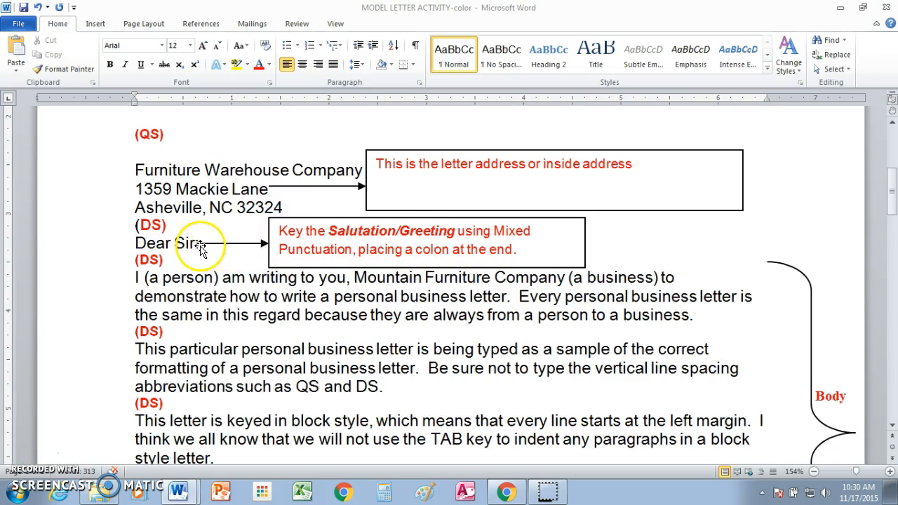
pyautogui.moveTo(885, 190); pyautogui.dragTo(895, 237)
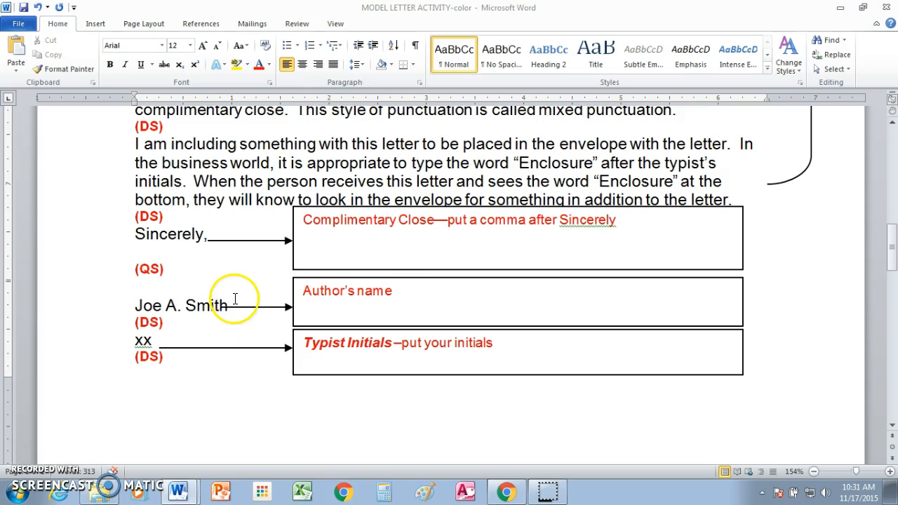
pyautogui.moveTo(891, 249)
pyautogui.mouseDown()
pyautogui.moveTo(892, 270)
pyautogui.moveTo(892, 258)
pyautogui.mouseUp()
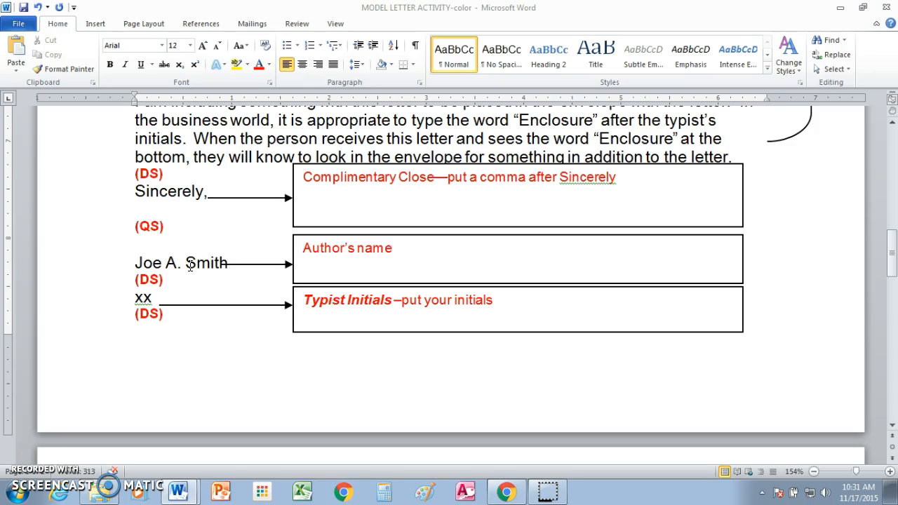
pyautogui.click(156, 297)
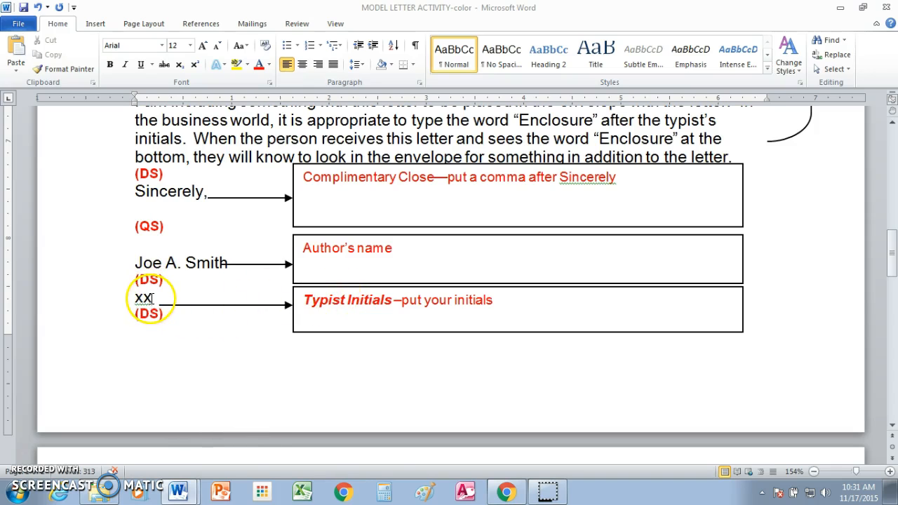
# Apply the No Spacing style to the current paragraph of the annotated letter
pyautogui.moveTo(890, 256); pyautogui.dragTo(895, 140)
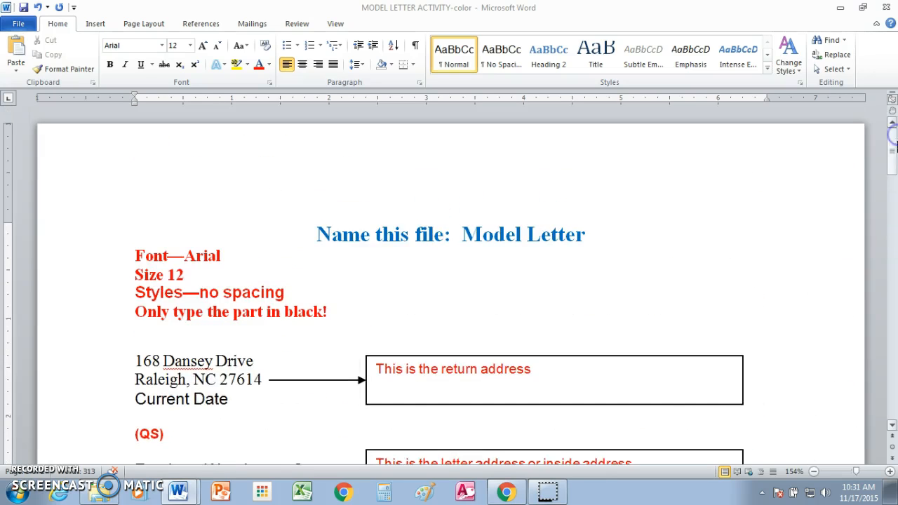
pyautogui.click(895, 150)
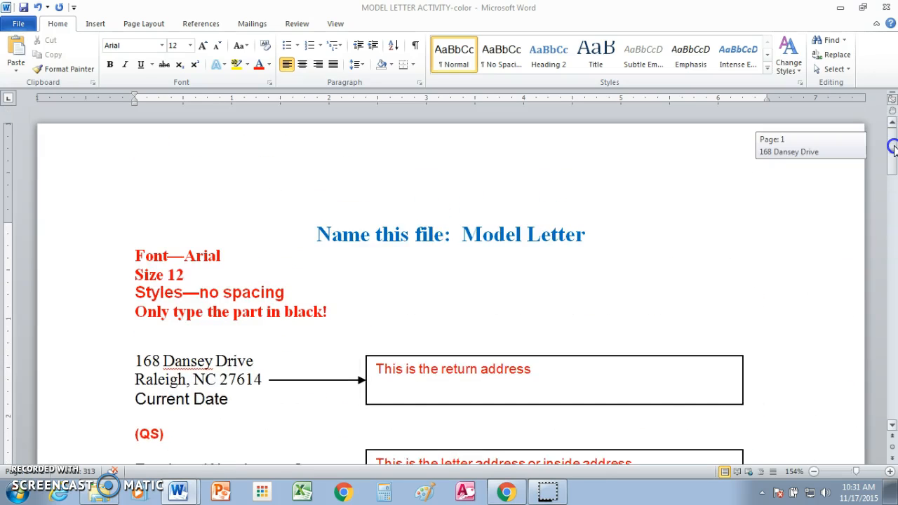
pyautogui.moveTo(893, 148)
pyautogui.mouseDown()
pyautogui.moveTo(893, 172)
pyautogui.moveTo(893, 164)
pyautogui.mouseUp()
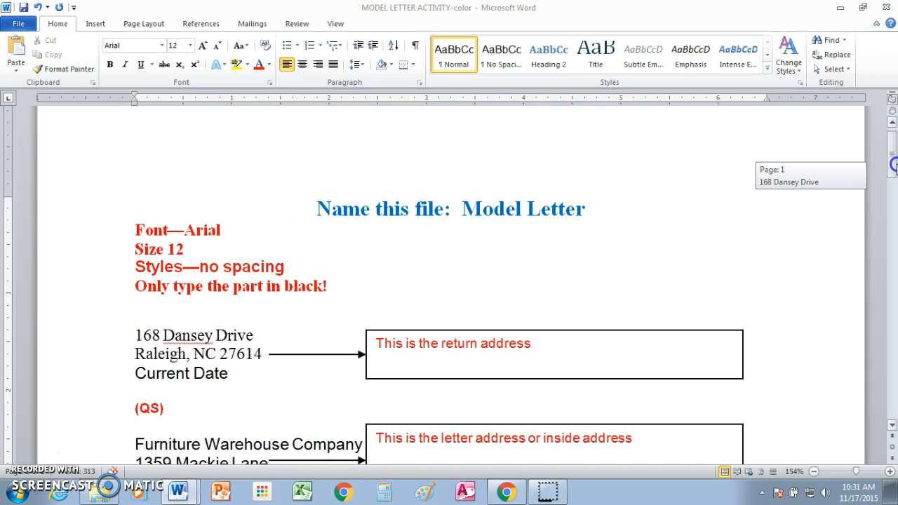
pyautogui.moveTo(893, 164); pyautogui.dragTo(893, 174)
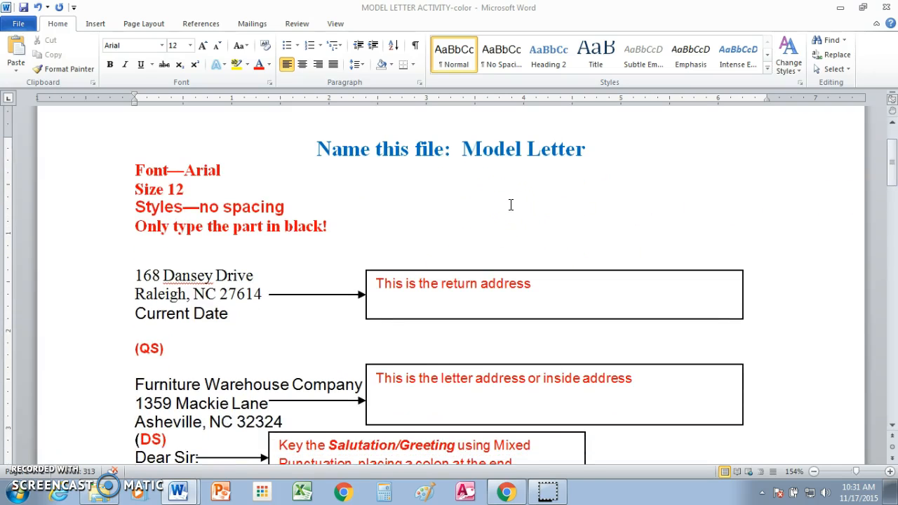
pyautogui.moveTo(890, 179)
pyautogui.mouseDown()
pyautogui.moveTo(893, 172)
pyautogui.moveTo(892, 190)
pyautogui.moveTo(892, 173)
pyautogui.mouseUp()
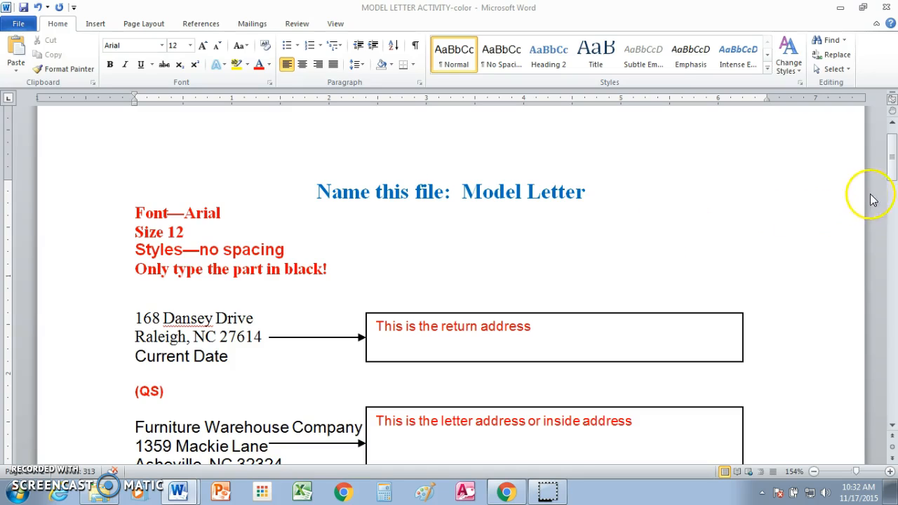
pyautogui.moveTo(893, 168); pyautogui.dragTo(893, 164)
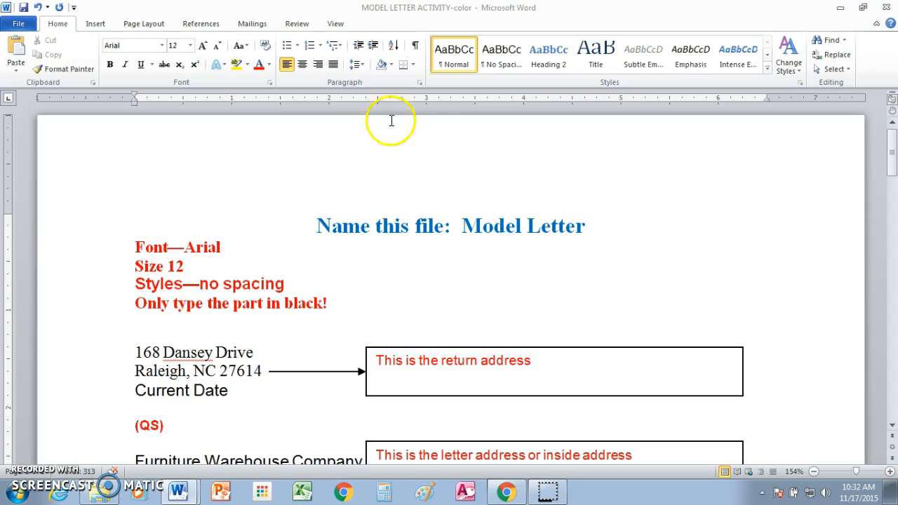
pyautogui.click(494, 54)
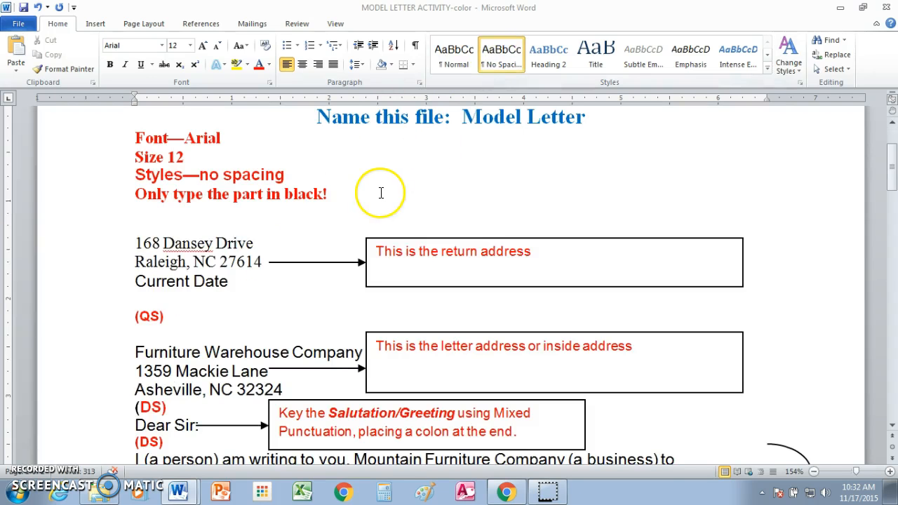
# Examine the QS and DS spacing marks between the date, inside address, salutation, body paragraphs and closing lines
pyautogui.moveTo(890, 174); pyautogui.dragTo(892, 168)
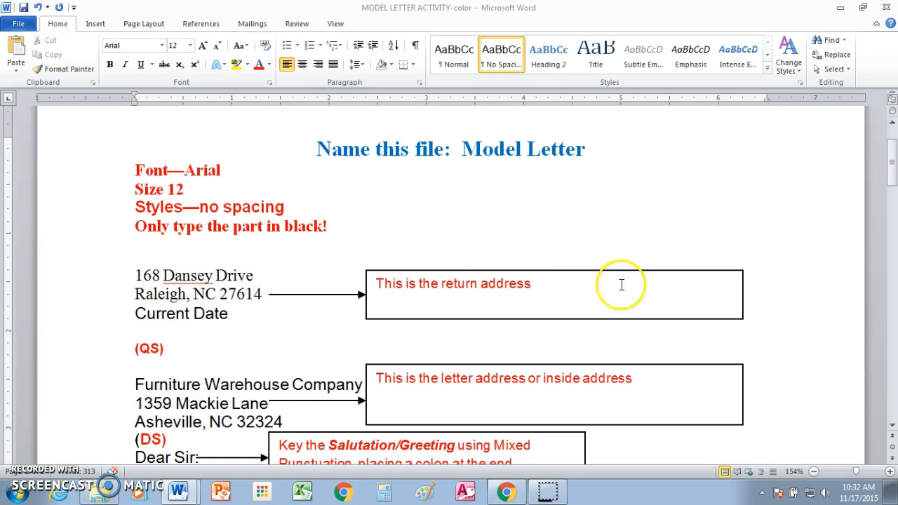
pyautogui.moveTo(893, 183); pyautogui.dragTo(893, 192)
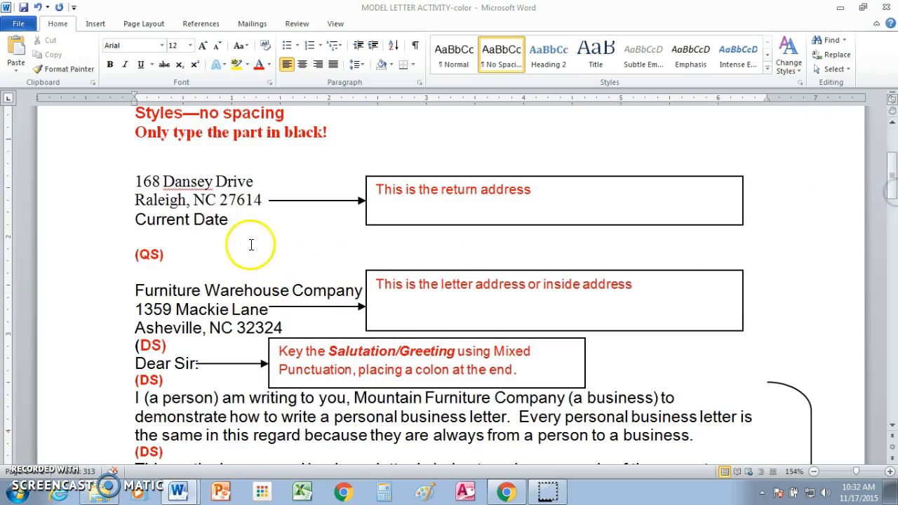
pyautogui.click(236, 219)
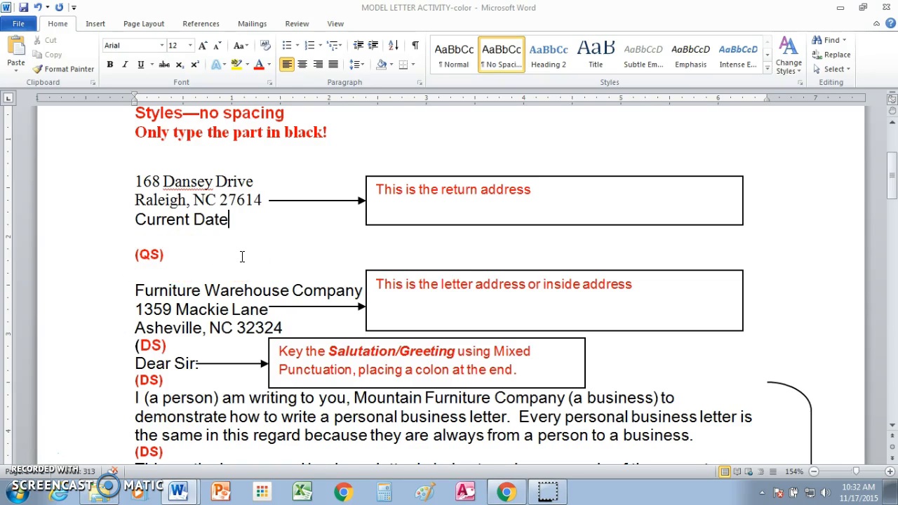
pyautogui.click(191, 261)
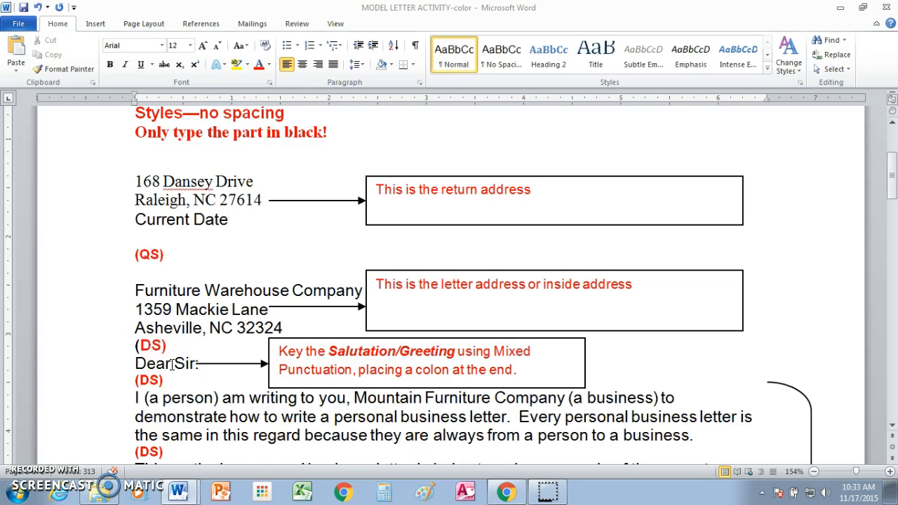
pyautogui.click(893, 180)
pyautogui.moveTo(893, 180); pyautogui.dragTo(893, 204)
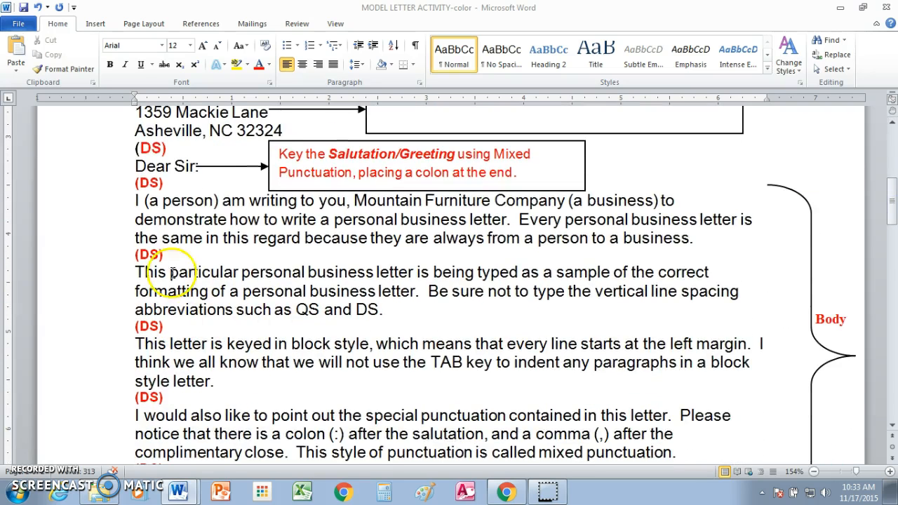
pyautogui.moveTo(892, 198); pyautogui.dragTo(891, 238)
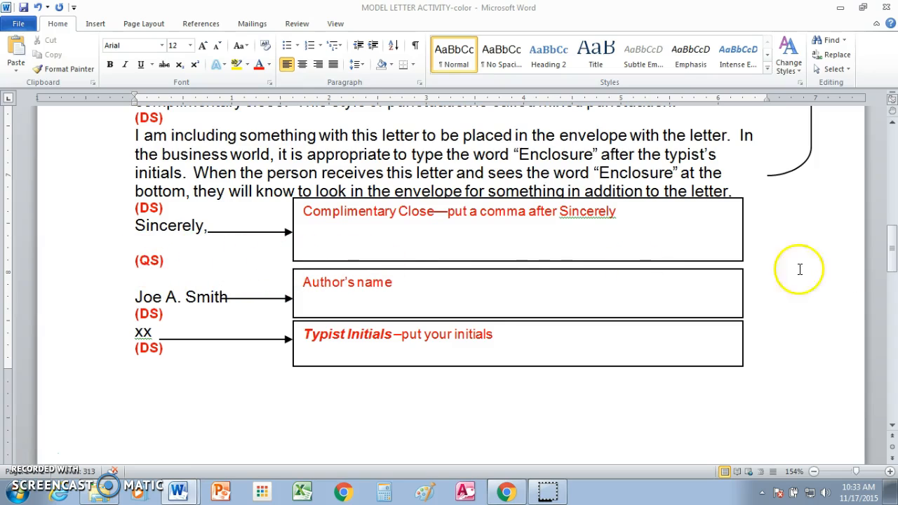
pyautogui.moveTo(890, 250); pyautogui.dragTo(893, 176)
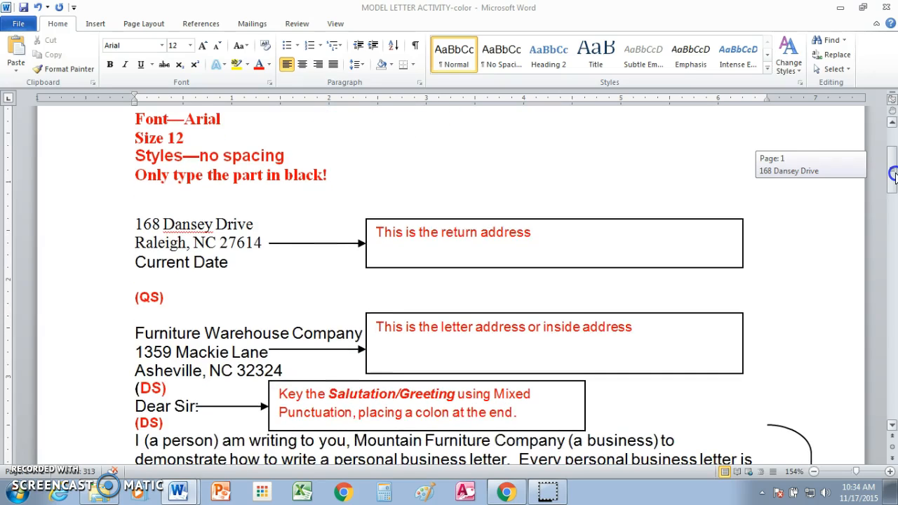
pyautogui.moveTo(893, 176)
pyautogui.mouseDown()
pyautogui.moveTo(893, 201)
pyautogui.moveTo(893, 164)
pyautogui.mouseUp()
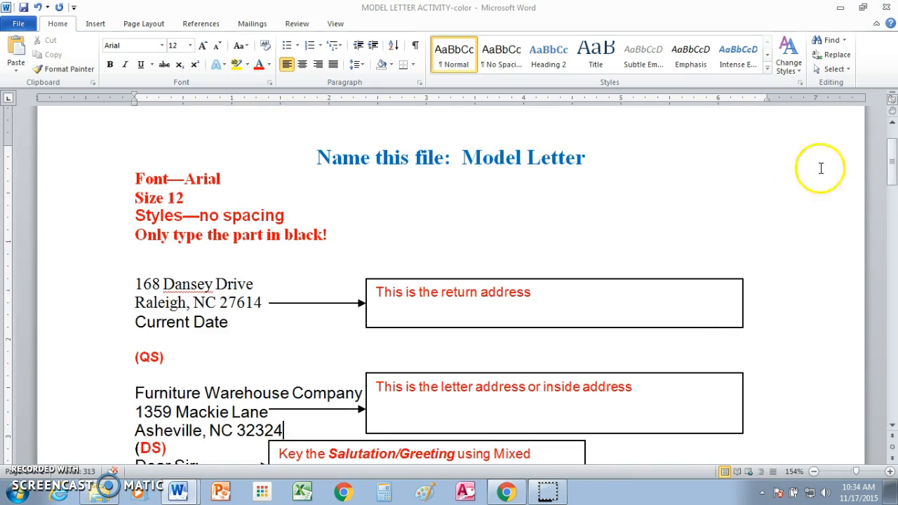
pyautogui.moveTo(892, 168); pyautogui.dragTo(893, 207)
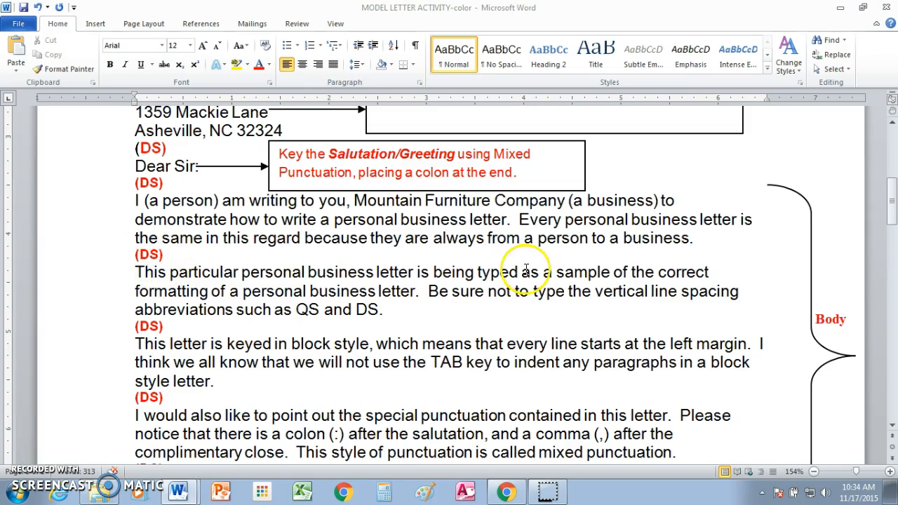
pyautogui.moveTo(893, 214)
pyautogui.mouseDown()
pyautogui.moveTo(893, 226)
pyautogui.moveTo(893, 212)
pyautogui.mouseUp()
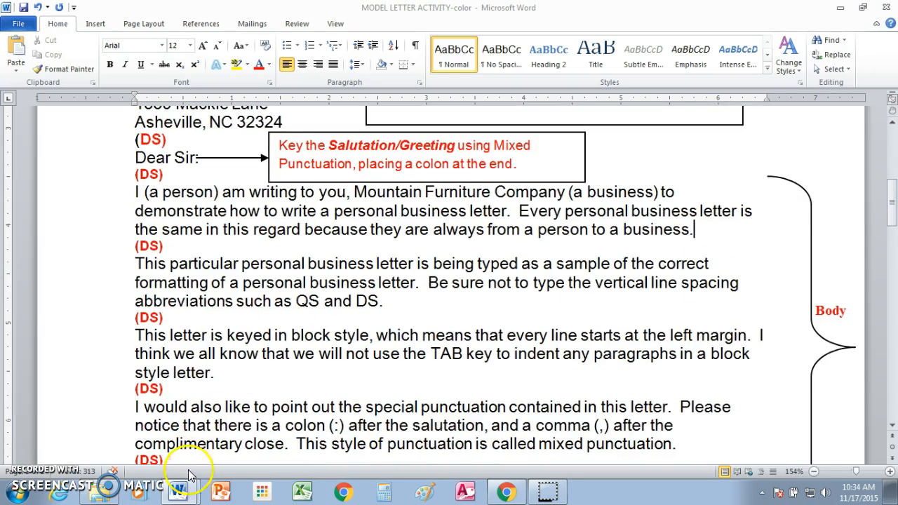
# Switch to the MODEL LETTER ACTIVITY-complete document and look over its inside address, salutation and opening paragraphs
pyautogui.moveTo(179, 495)
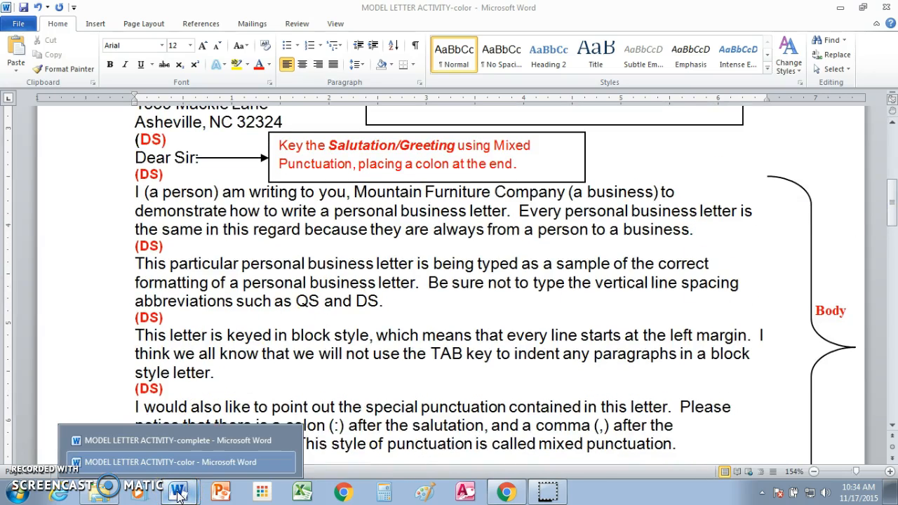
pyautogui.click(188, 441)
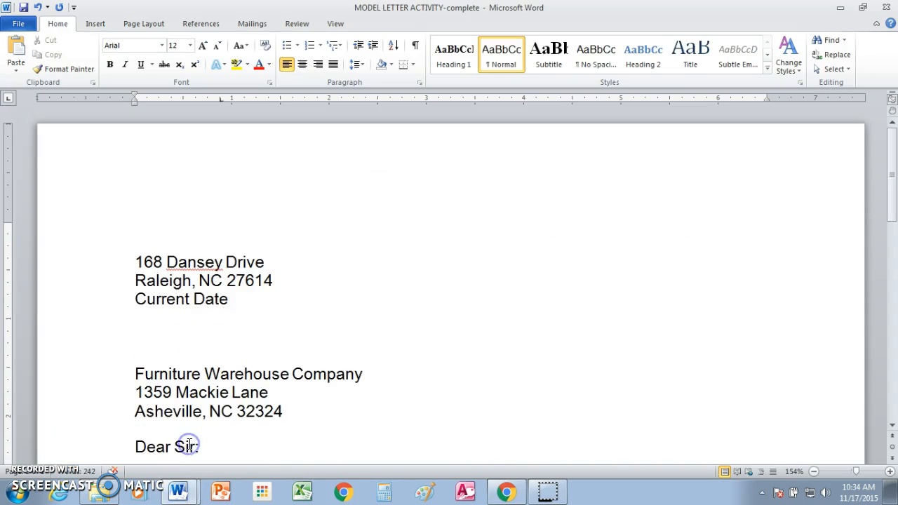
pyautogui.moveTo(892, 194); pyautogui.dragTo(894, 256)
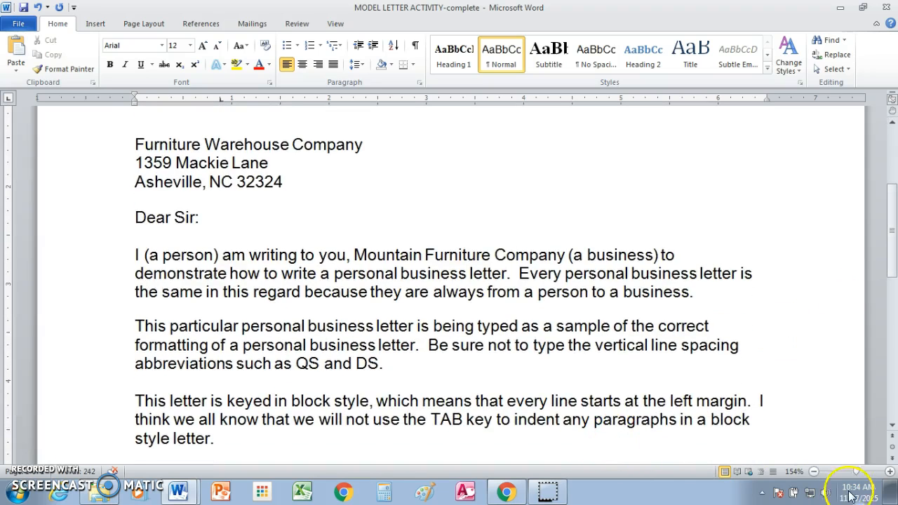
# Zoom the completed letter out to 77% and examine its layout from the inside address to the Enclosure line
pyautogui.moveTo(856, 476); pyautogui.dragTo(835, 480)
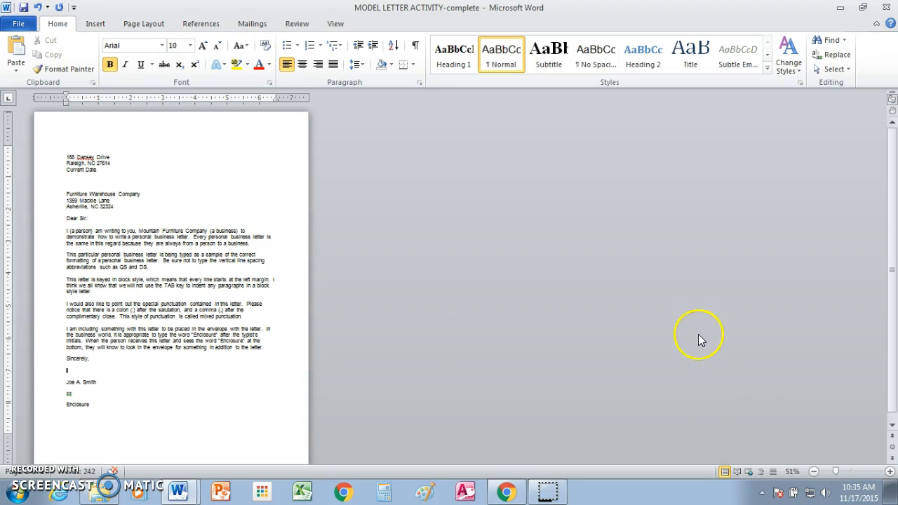
pyautogui.click(838, 472)
pyautogui.moveTo(837, 472); pyautogui.dragTo(846, 475)
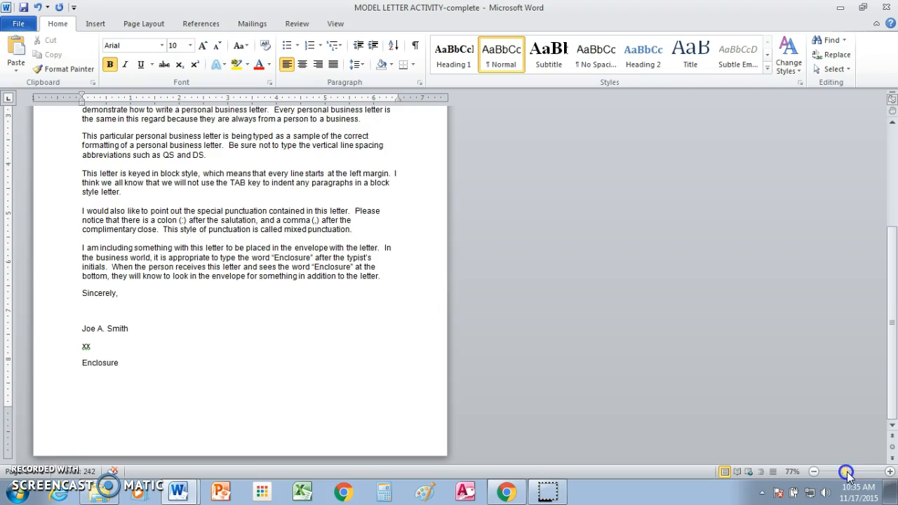
pyautogui.moveTo(893, 392); pyautogui.dragTo(894, 303)
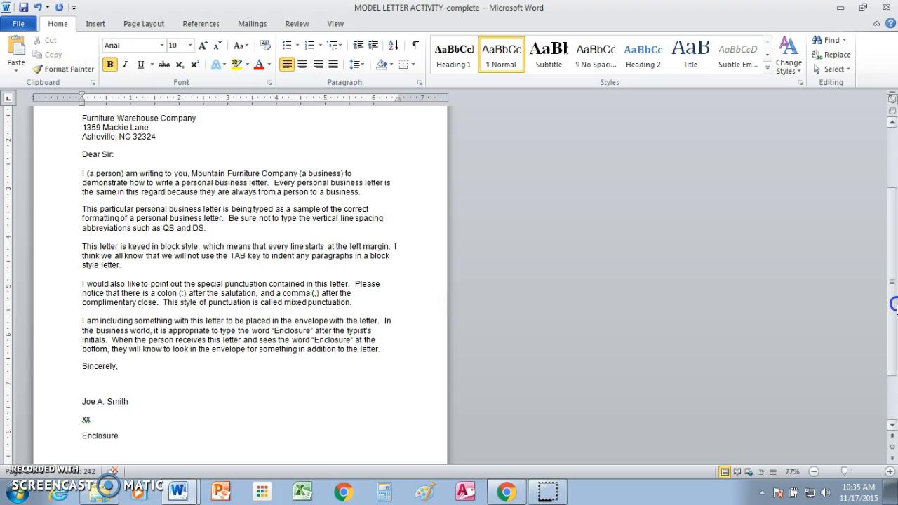
pyautogui.moveTo(894, 303); pyautogui.dragTo(892, 322)
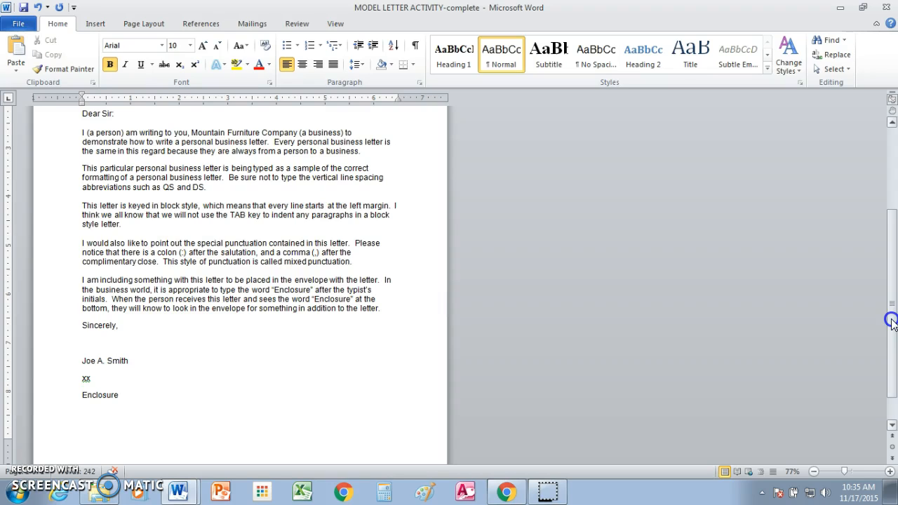
pyautogui.moveTo(892, 321); pyautogui.dragTo(893, 265)
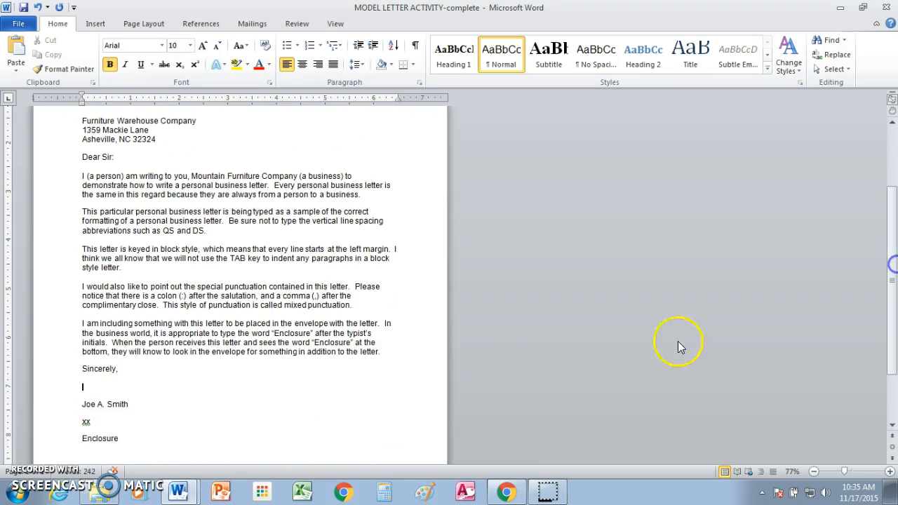